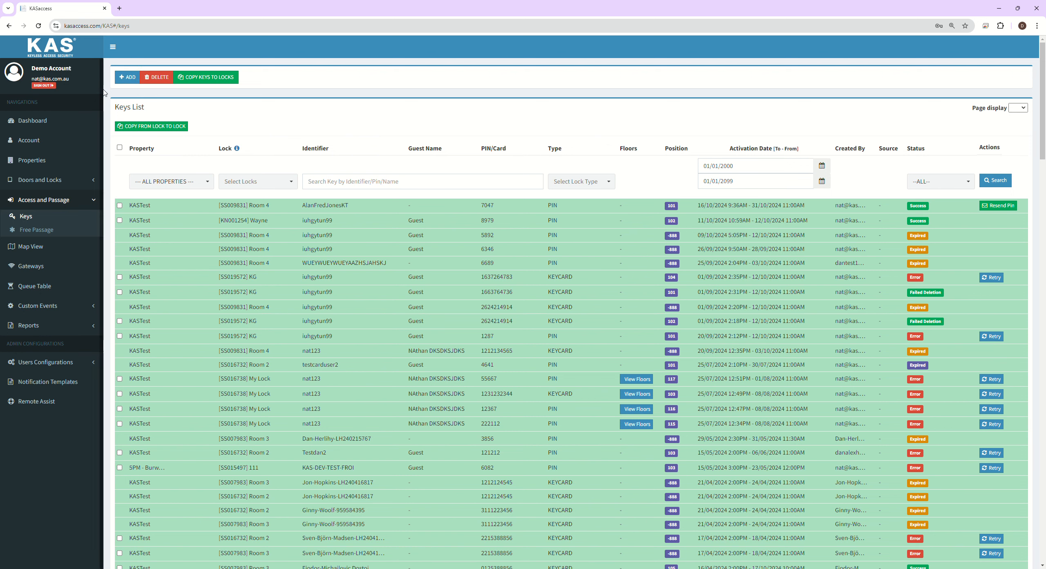
Step: Start a new key from the Keys List with ADD
left_click(131, 77)
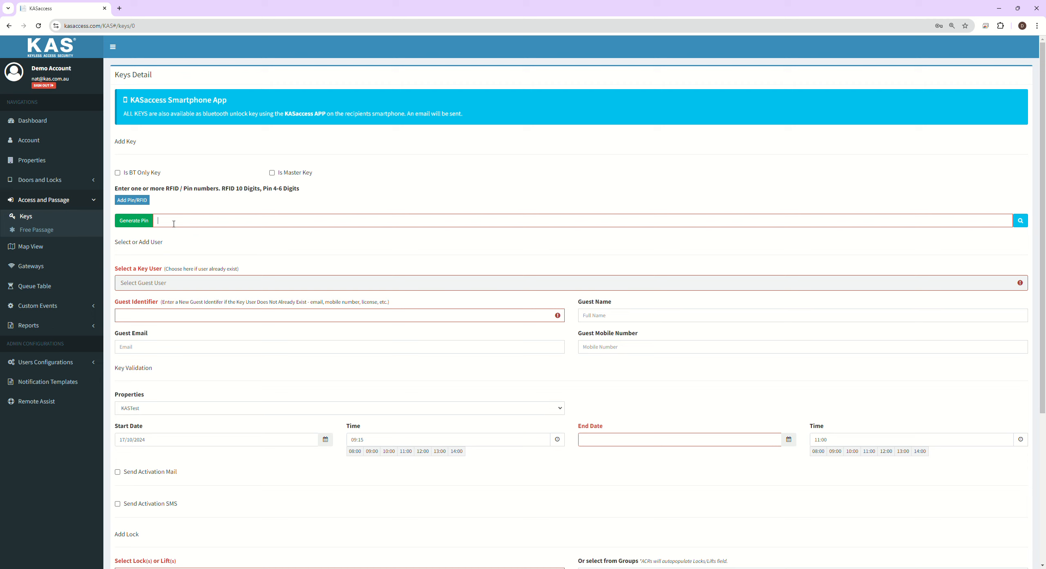
Step: Generate a random PIN for the key three times
left_click(140, 223)
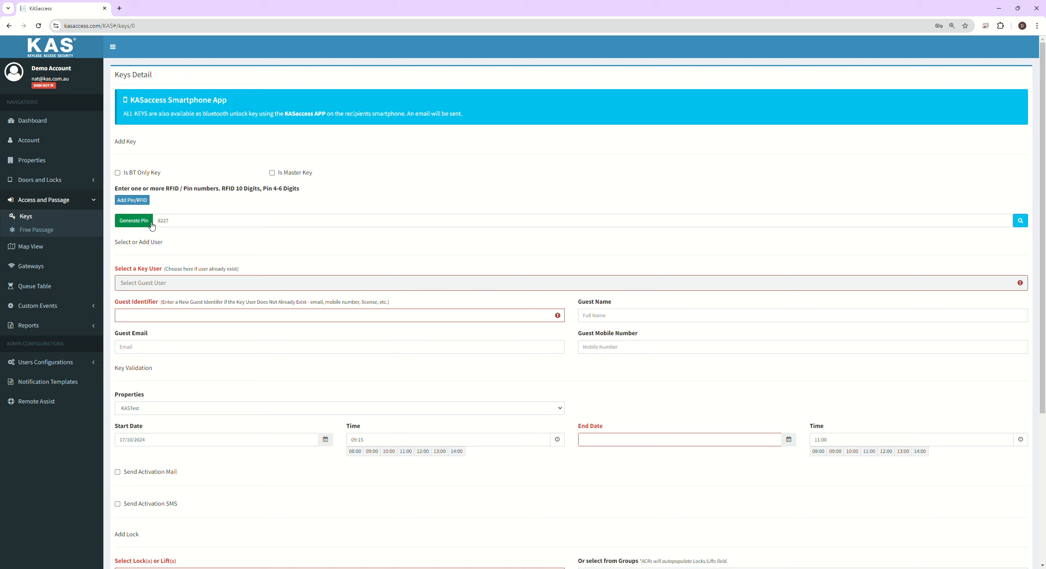
left_click(143, 224)
left_click(143, 224)
Step: Replace the generated PIN with a custom 10-digit code typed by hand
type("1231")
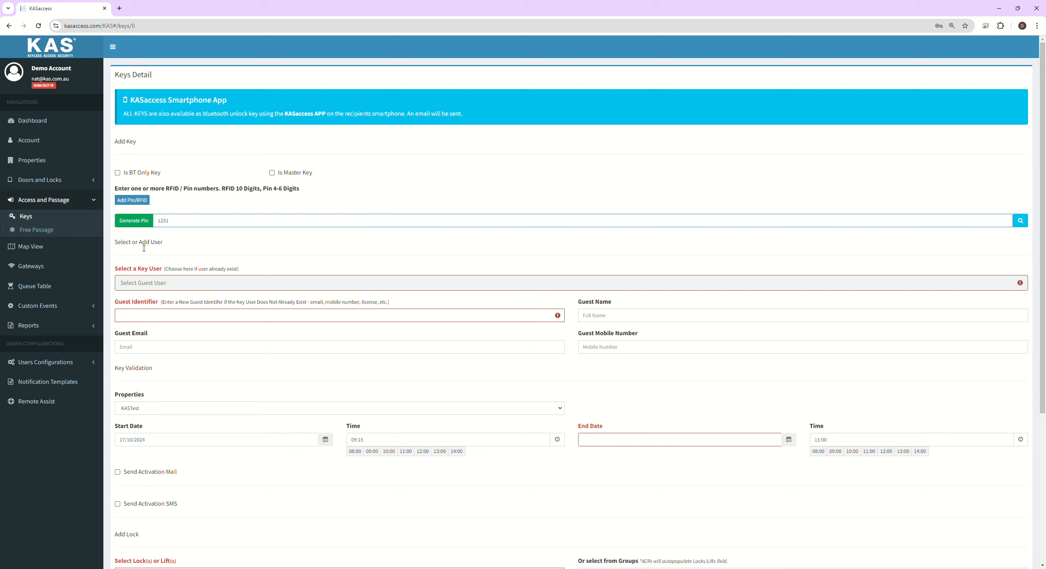
left_click_drag(177, 223, 117, 225)
key("BackSpace")
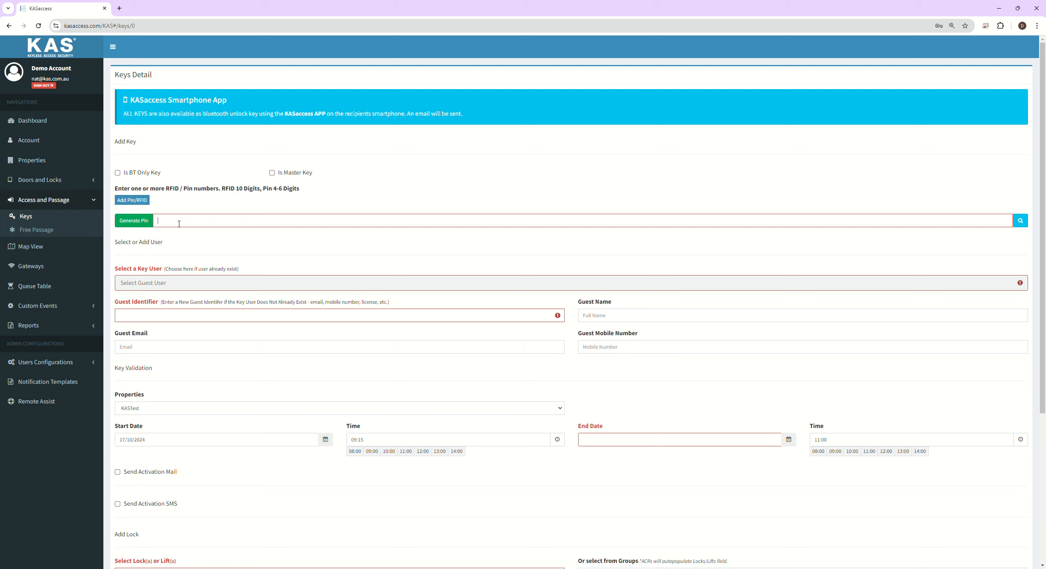
type("1231232131")
key("ctrl+a")
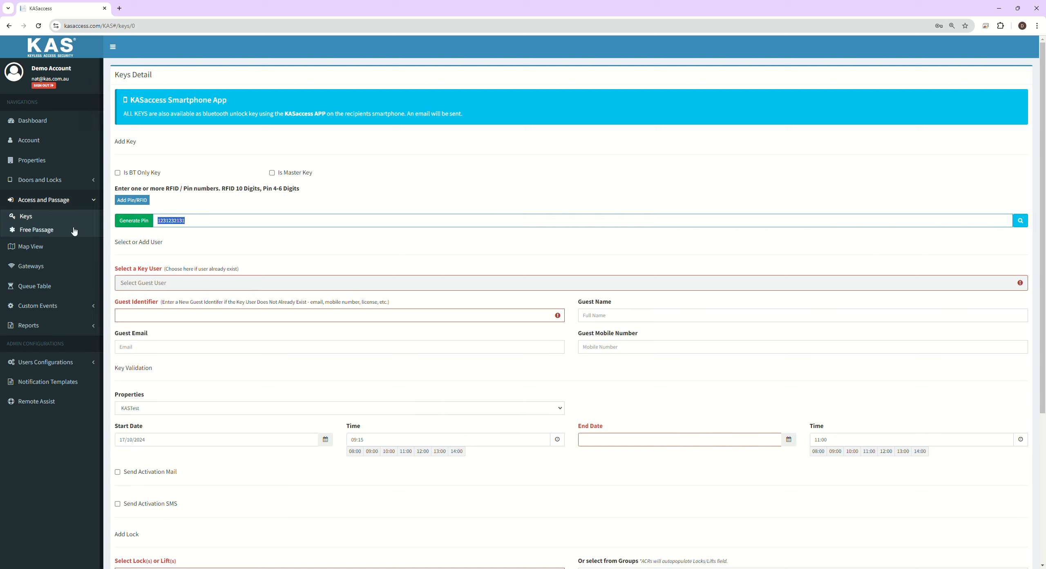
type("123341131")
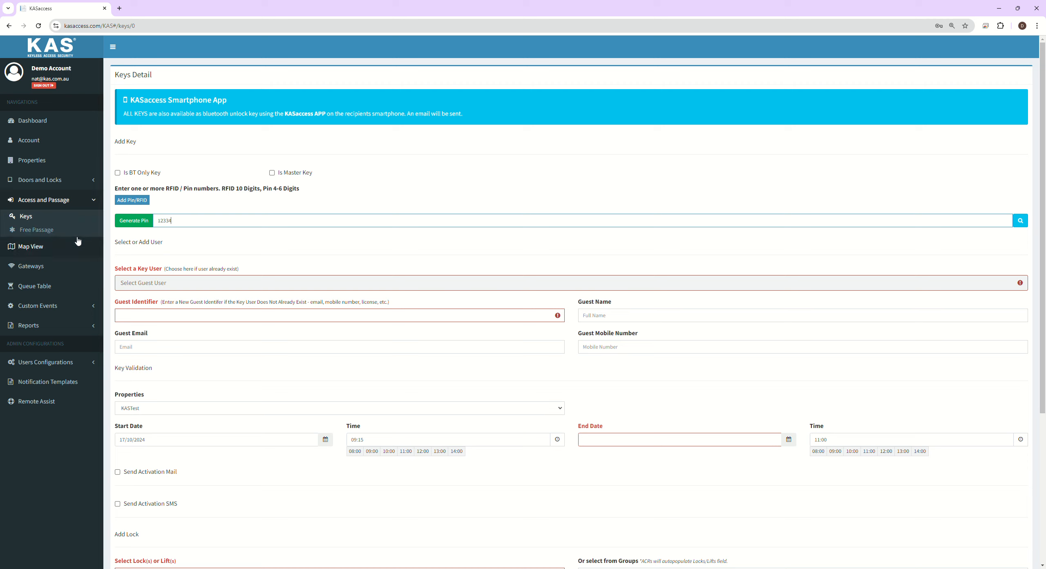
key("ctrl+a")
left_click(183, 228)
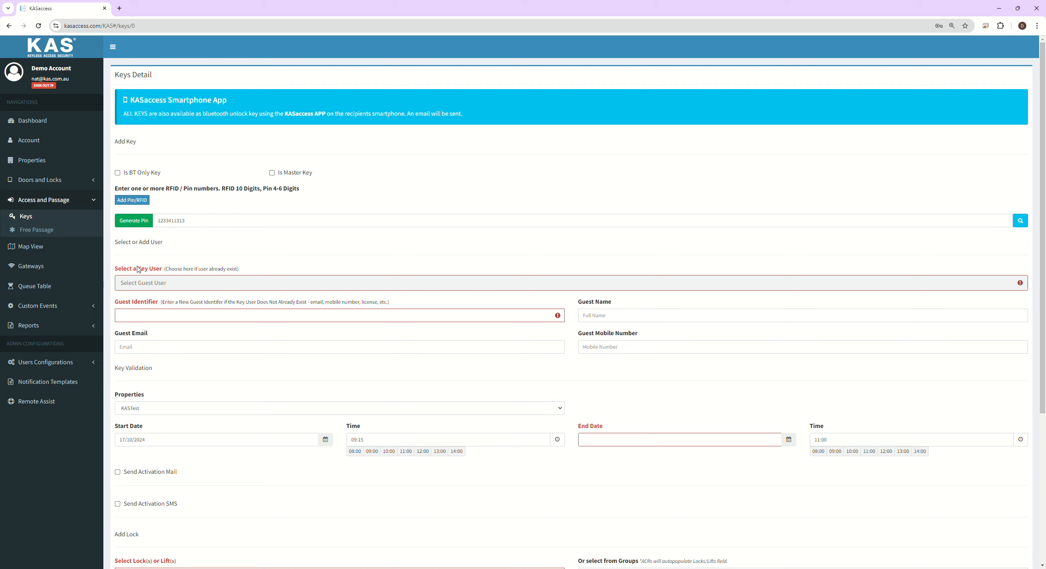
Step: Skip the existing-guest list, type the new guest's identifier in Guest Identifier, then clear it
left_click(162, 283)
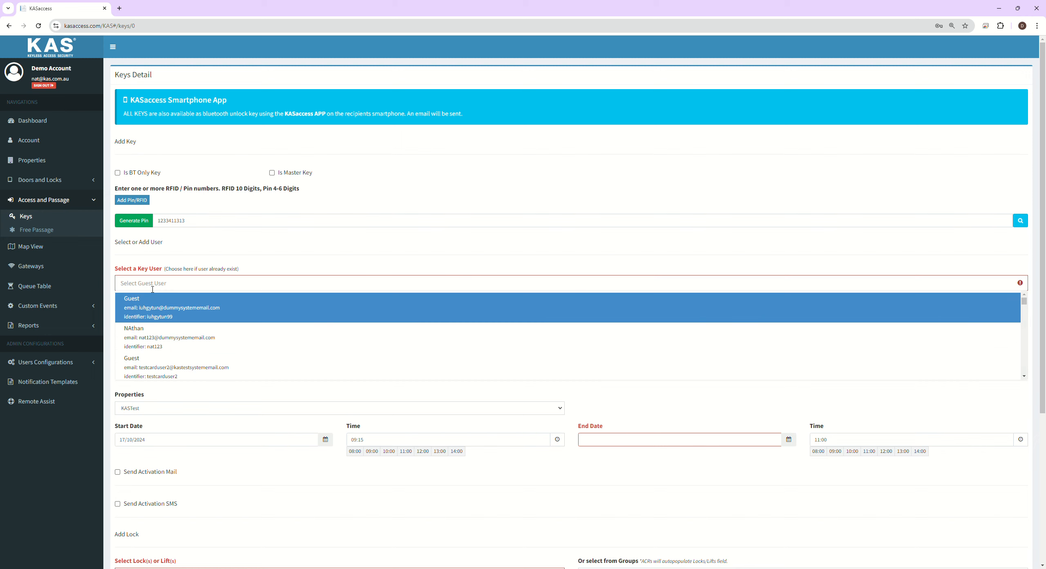
left_click(149, 270)
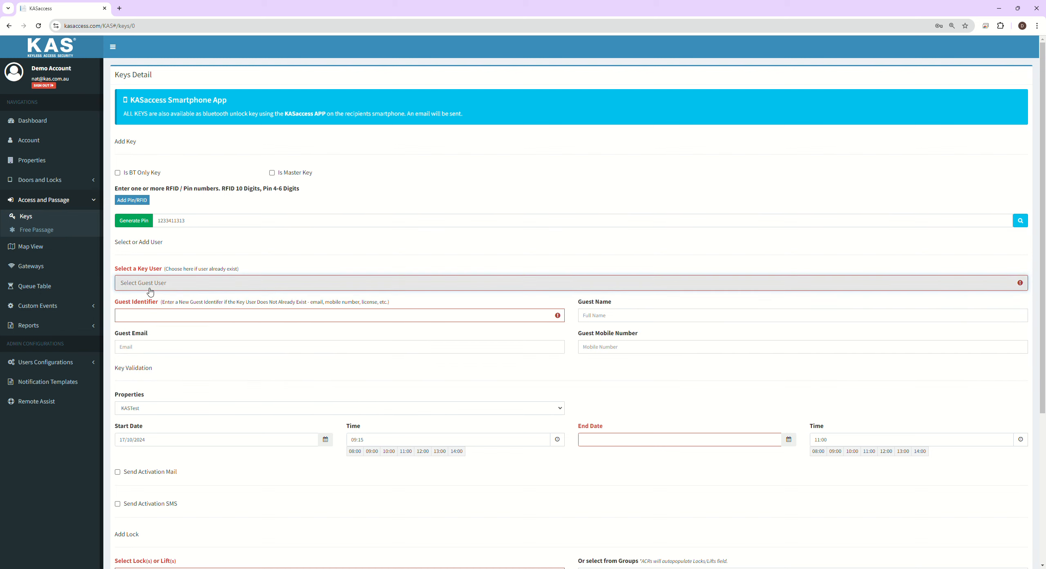
left_click(143, 317)
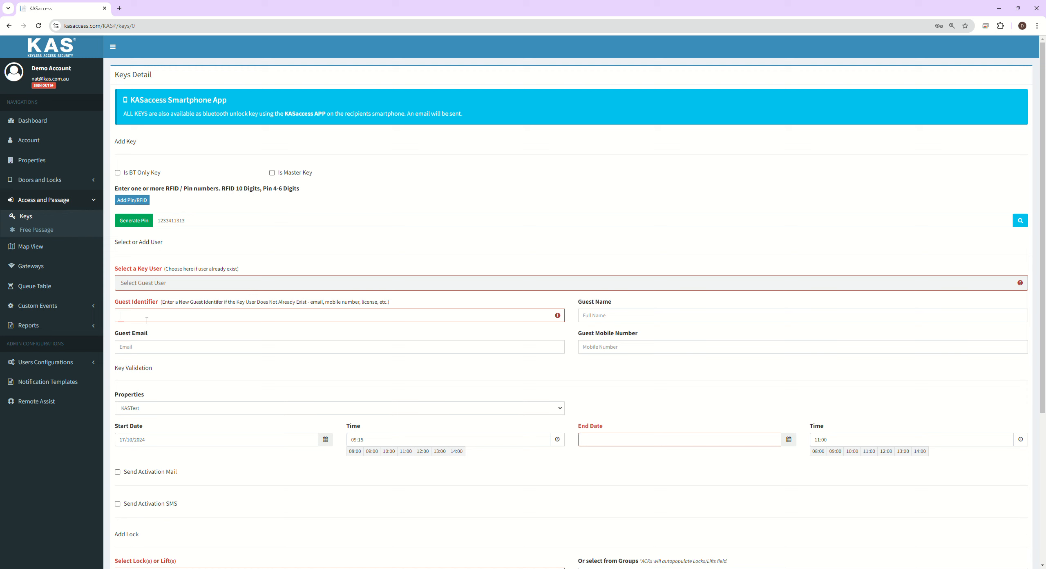
type("JohnSmith")
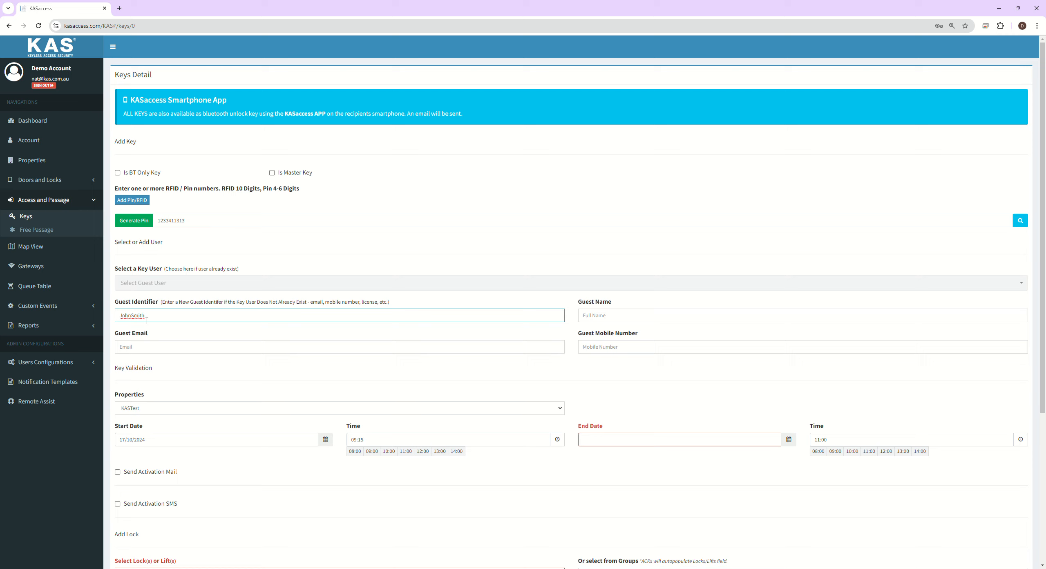
type("D")
left_click_drag(168, 318, 151, 322)
left_click(167, 319)
left_click_drag(167, 319, 115, 323)
key("ctrl+c")
key("BackSpace")
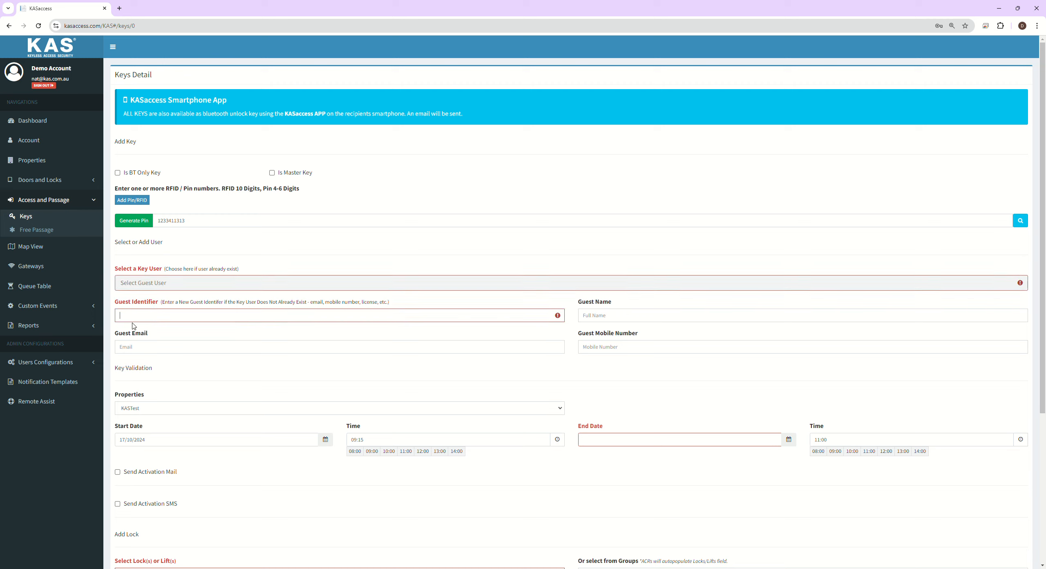
Step: Paste the guest identifier back in, choosing no existing guest and leaving email and mobile blank
left_click(160, 284)
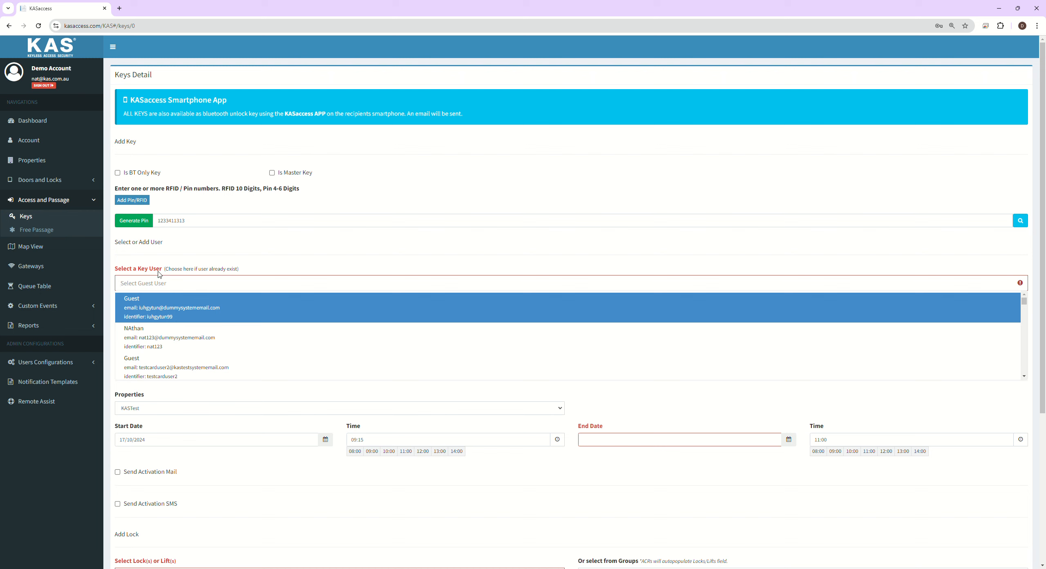
left_click(160, 270)
left_click(147, 317)
key("ctrl+v")
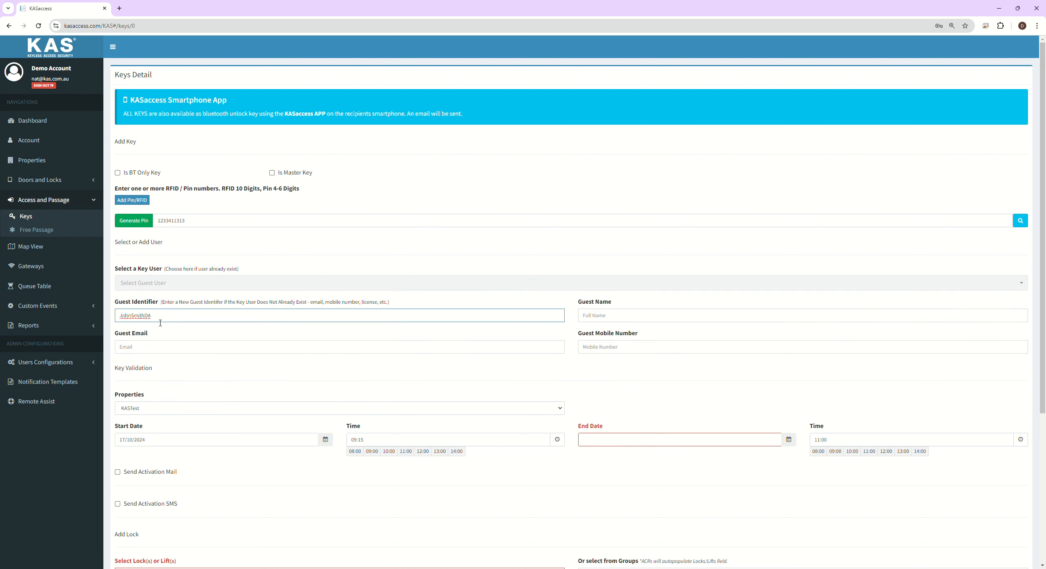
left_click(137, 308)
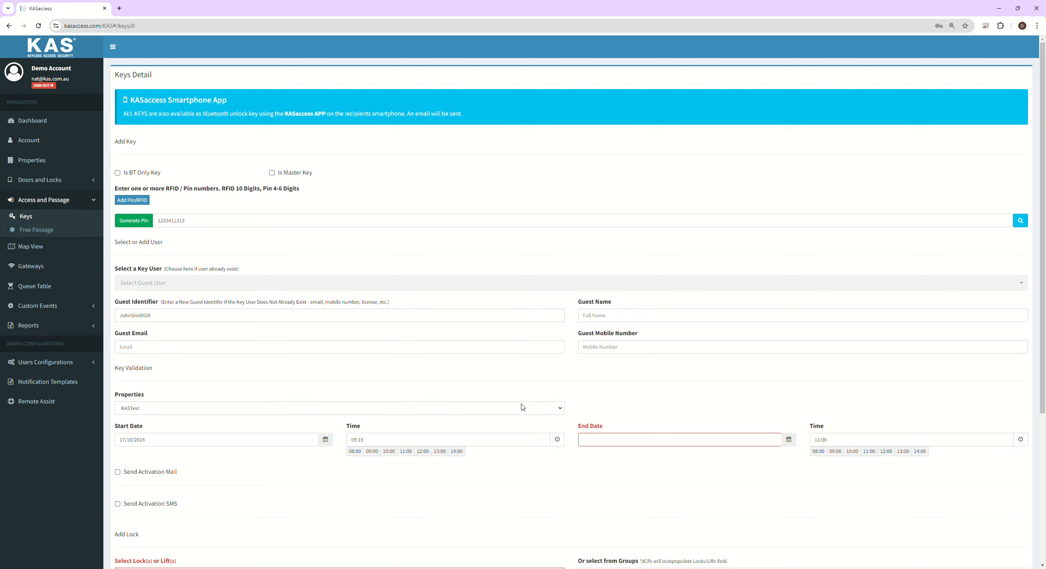
left_click(341, 346)
left_click(607, 348)
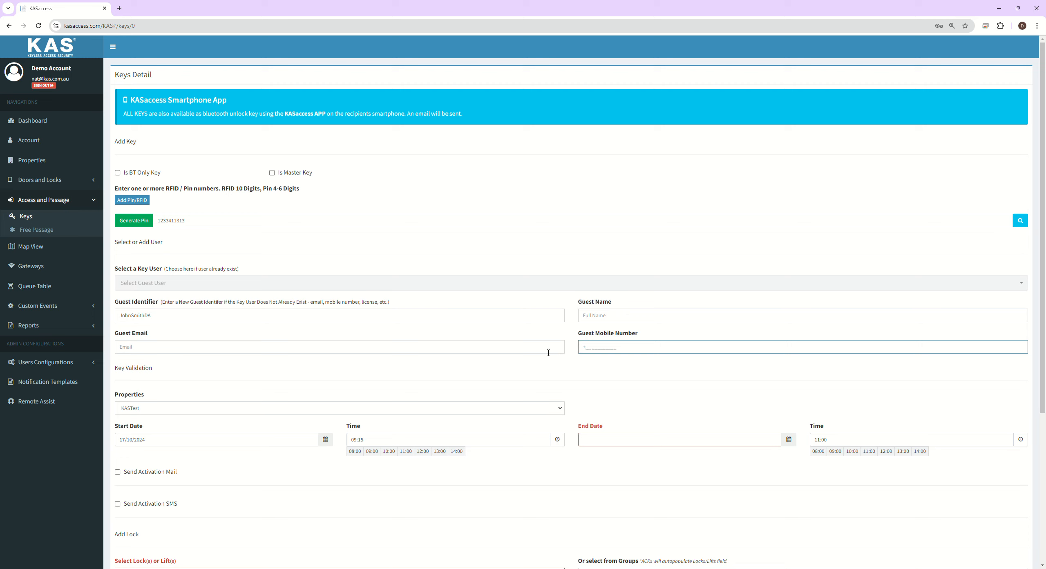
left_click(532, 356)
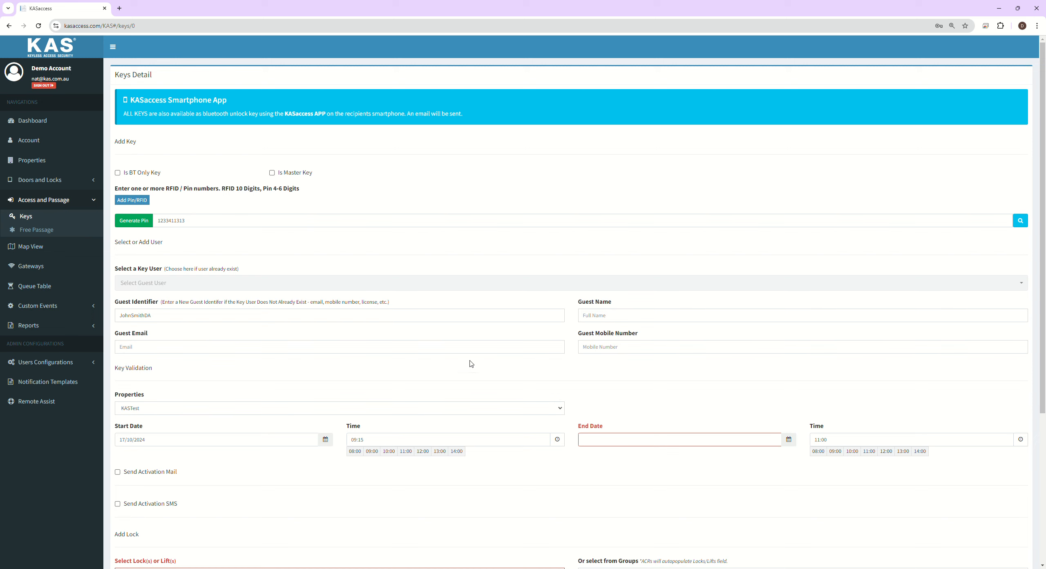
Step: Set the key's end date to 21/12/2039
scroll(409, 372, "down", 2)
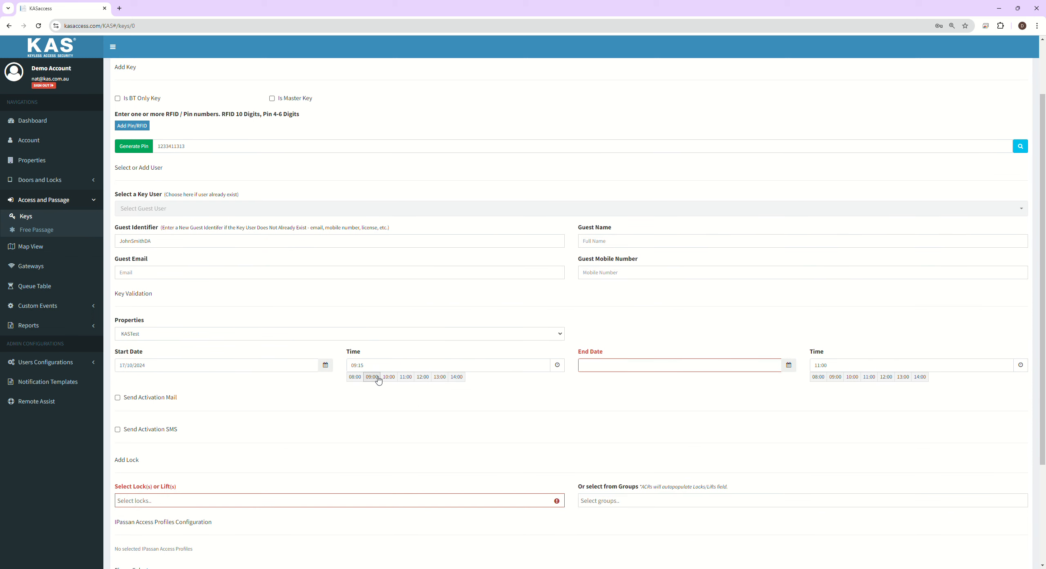
left_click(779, 359)
left_click(631, 373)
left_click(631, 374)
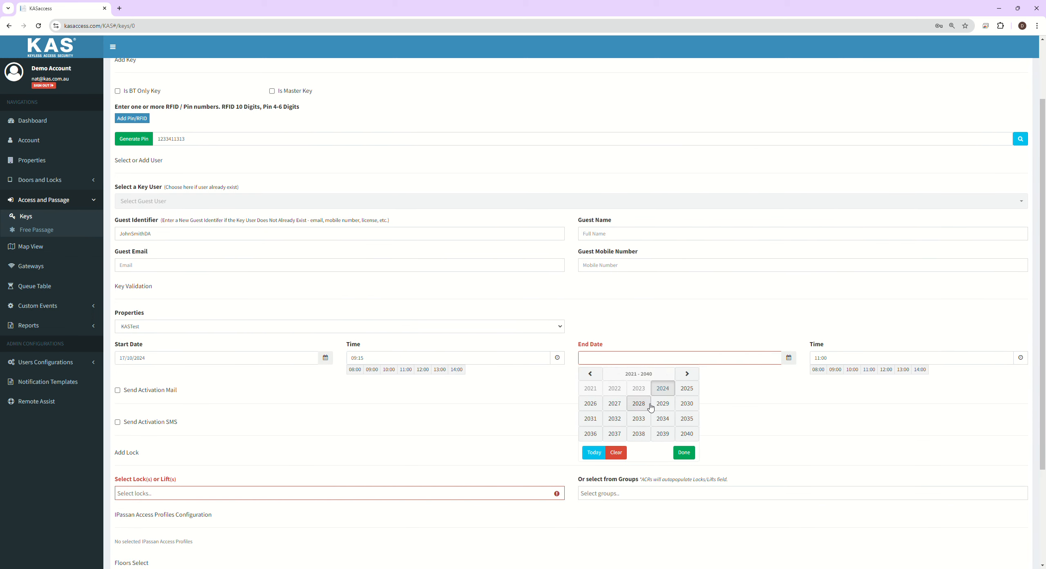
left_click(661, 434)
left_click(661, 434)
left_click(643, 438)
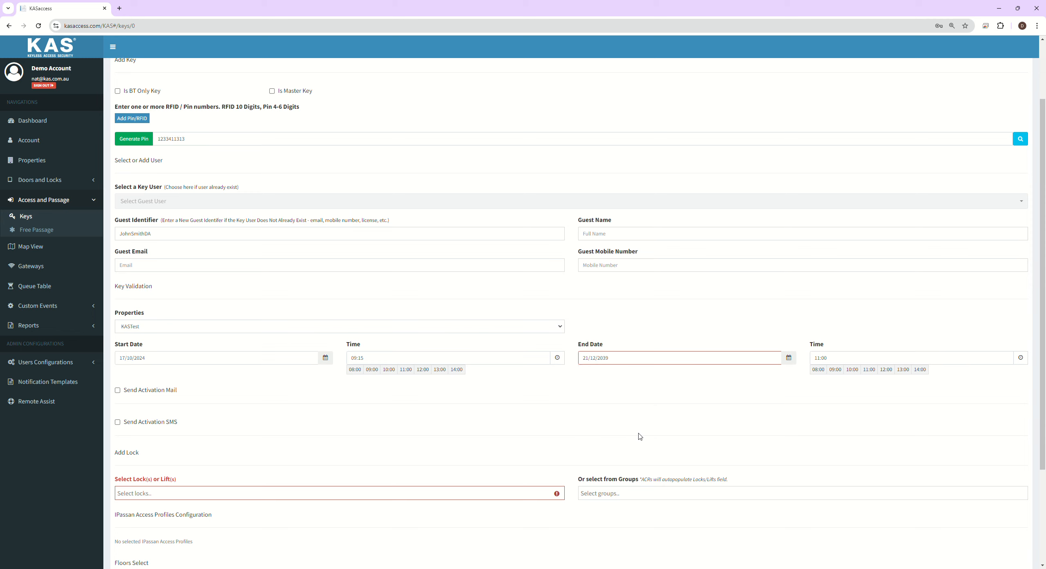
Step: Assign lock SS009831 Room 4 with no lock group and save the key
left_click(325, 499)
type("8")
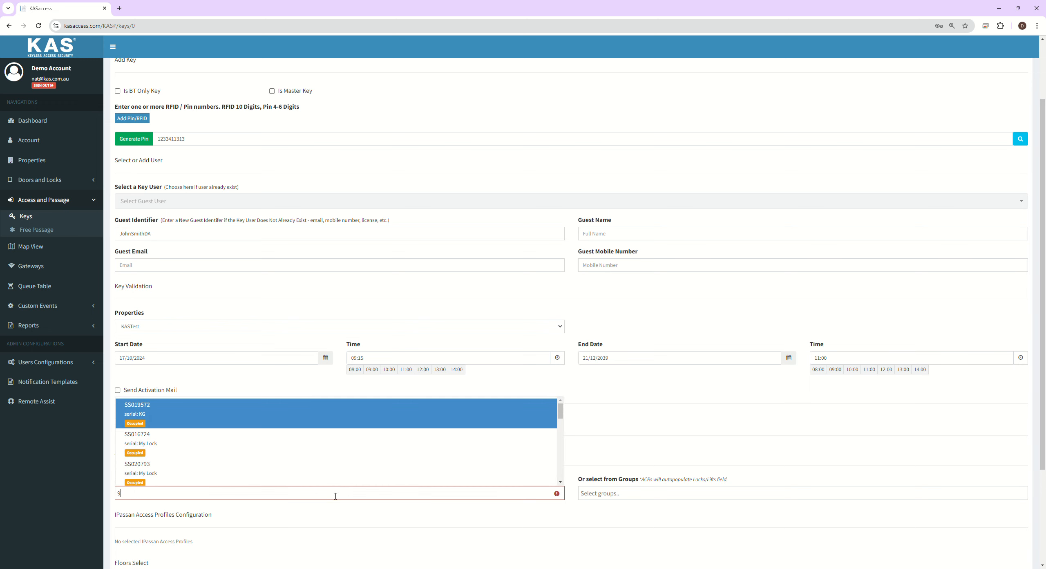
type("8")
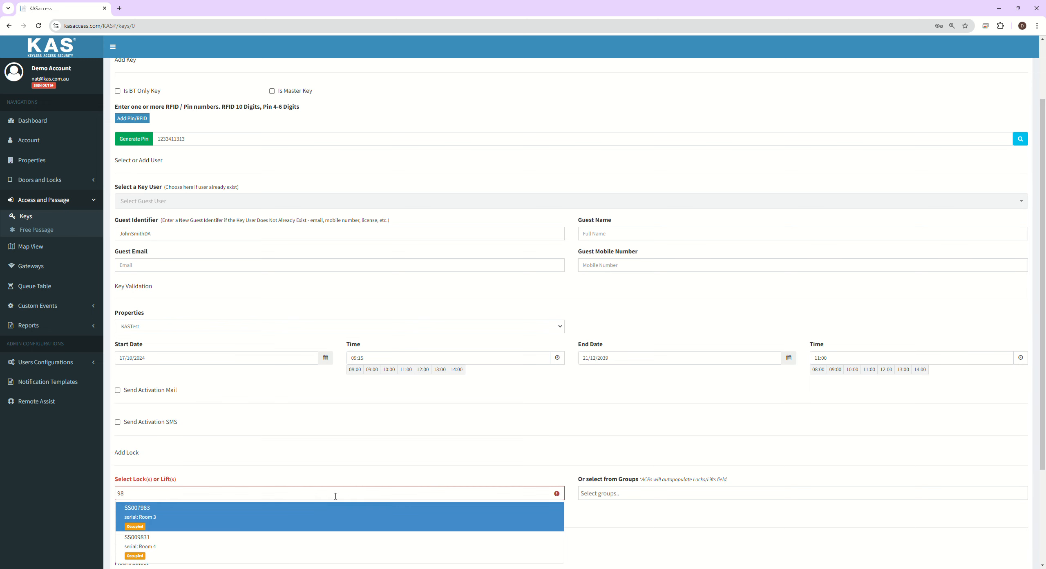
key("Down")
key("Return")
scroll(486, 402, "down", 3)
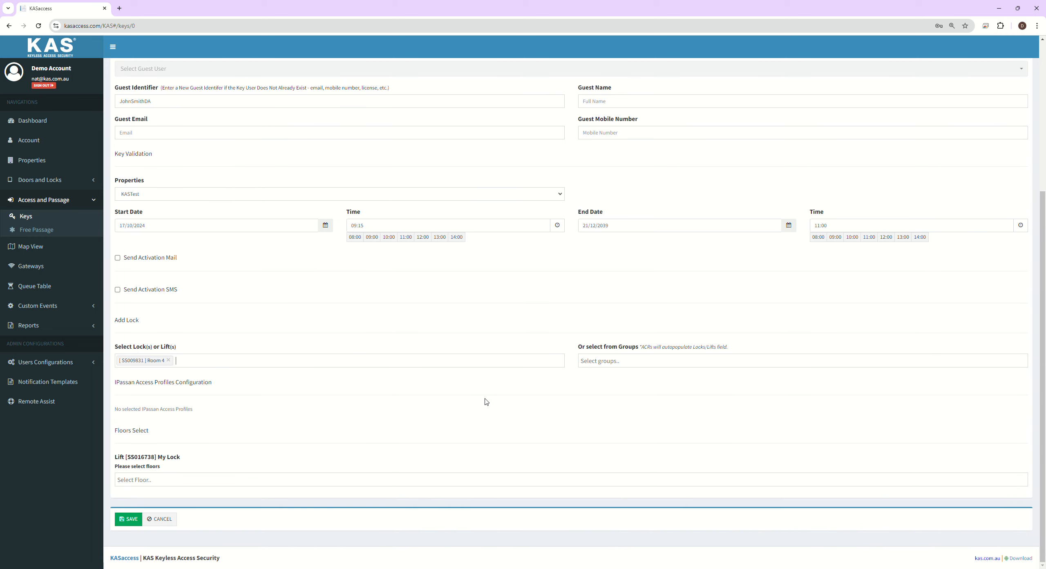
left_click(618, 365)
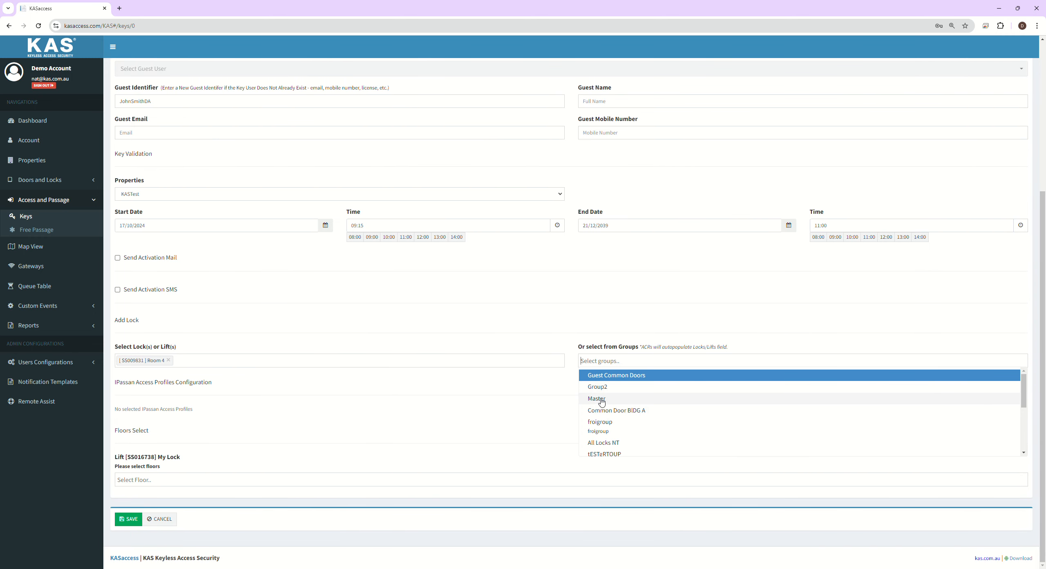
left_click(289, 386)
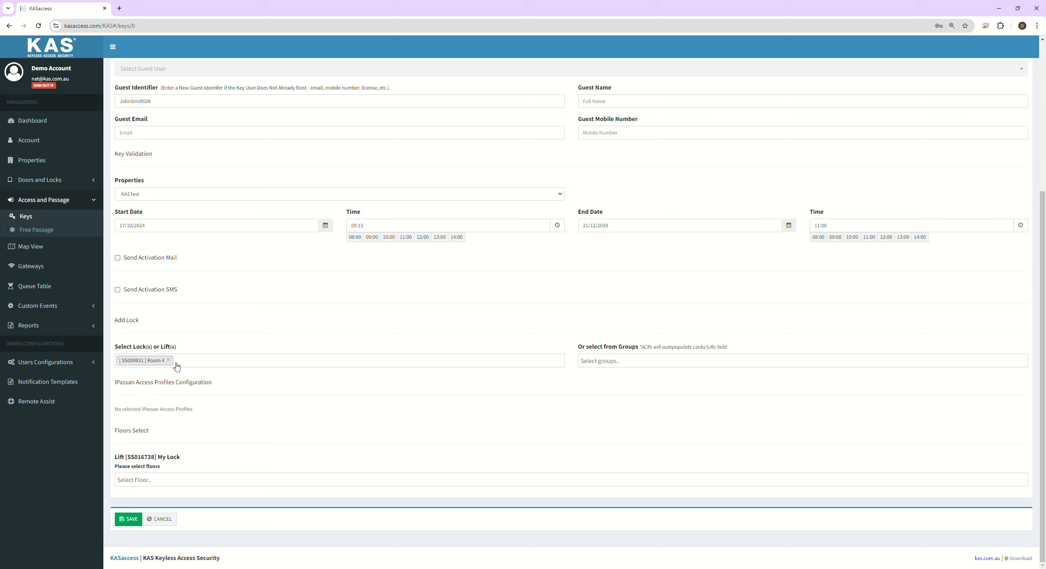
left_click(134, 523)
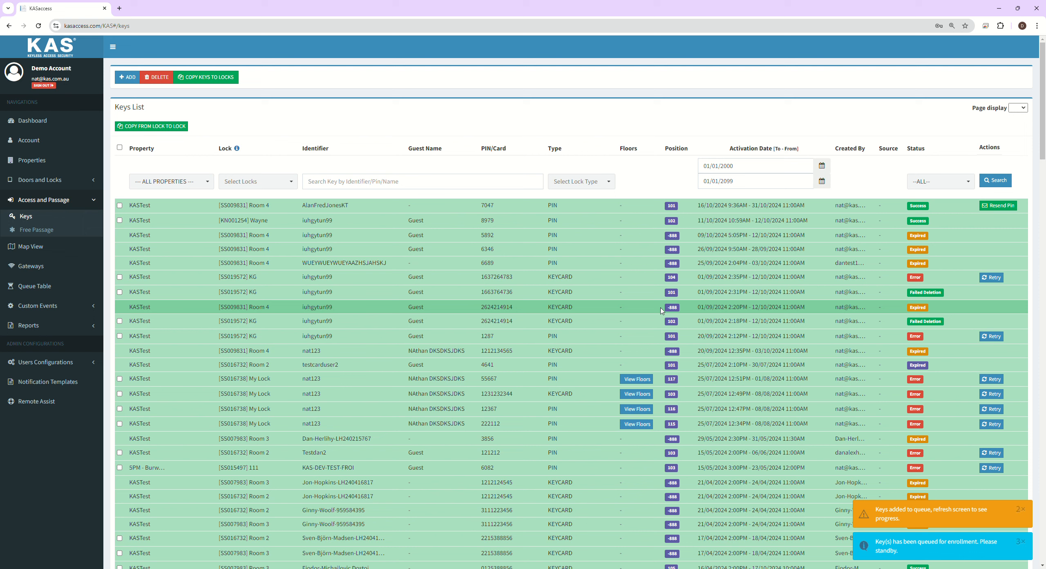
Step: View the Queue Table and check the new entry's guest identifier and request time
left_click(45, 290)
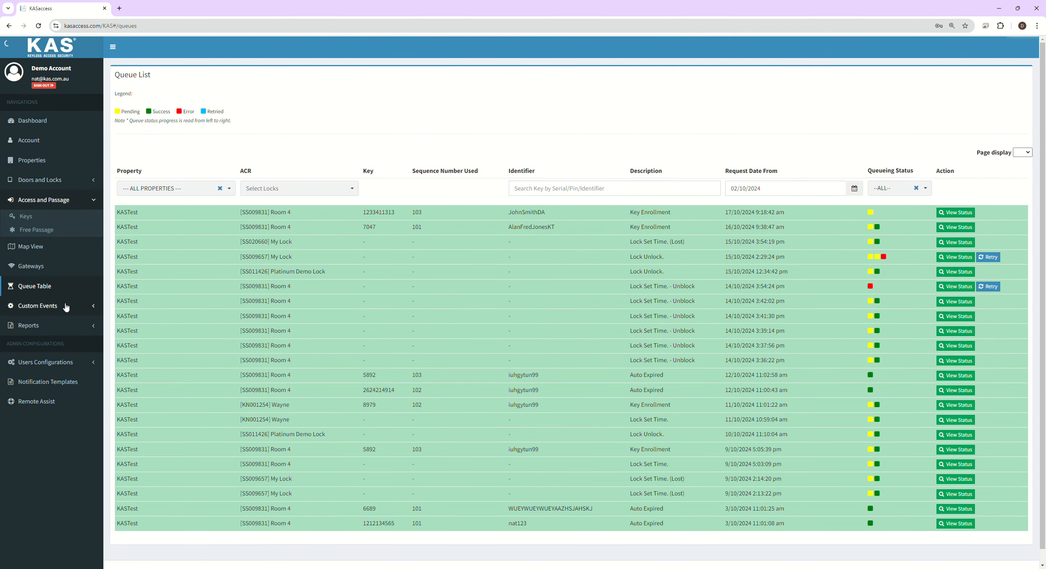
left_click_drag(508, 213, 622, 214)
left_click_drag(724, 212, 801, 213)
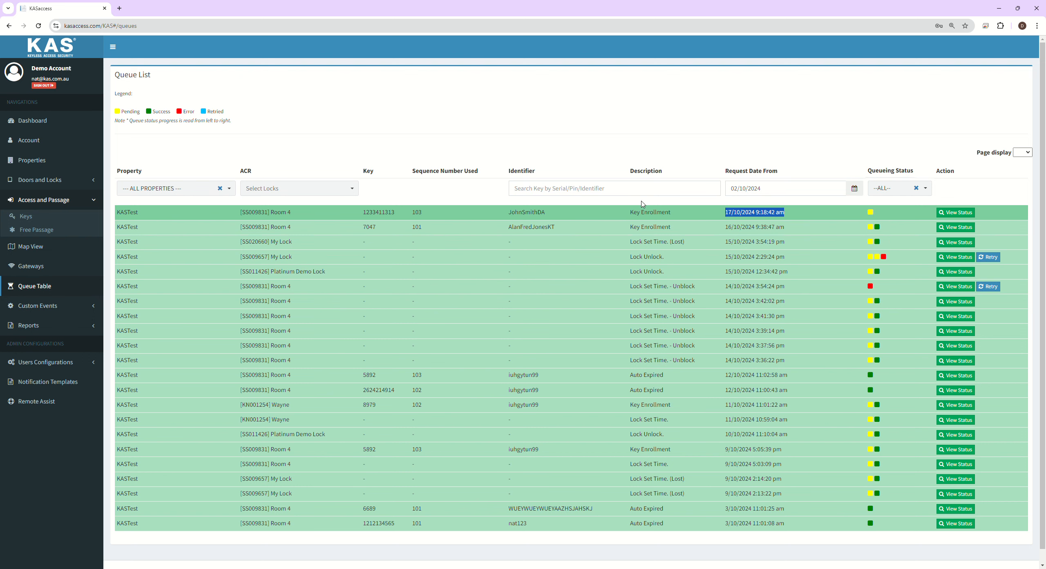
Step: Refresh the queue list and inspect the rows, including lock SS009657 in row four
left_click(38, 26)
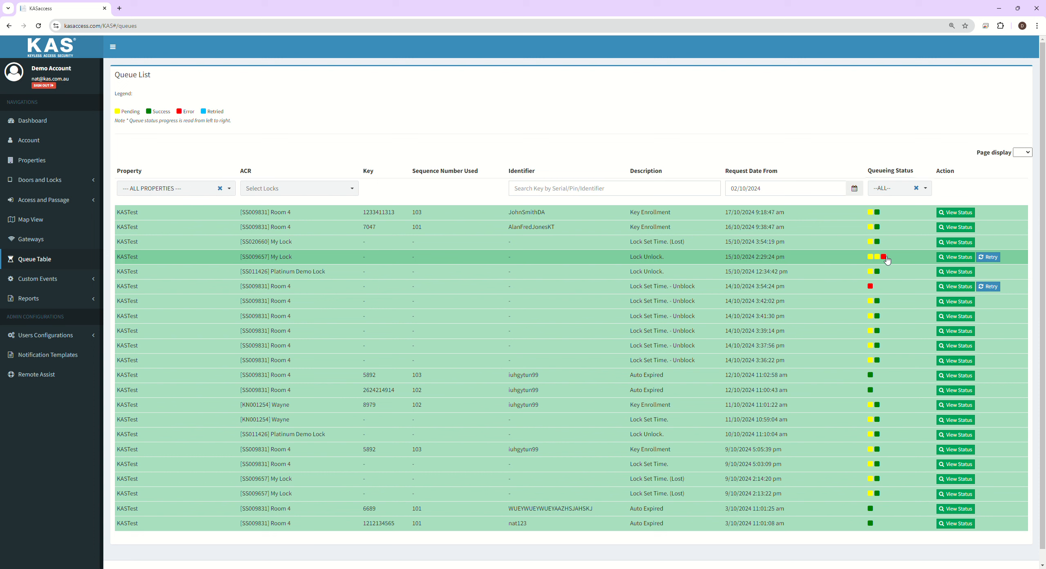
left_click_drag(730, 260, 761, 260)
left_click(265, 260)
double_click(265, 260)
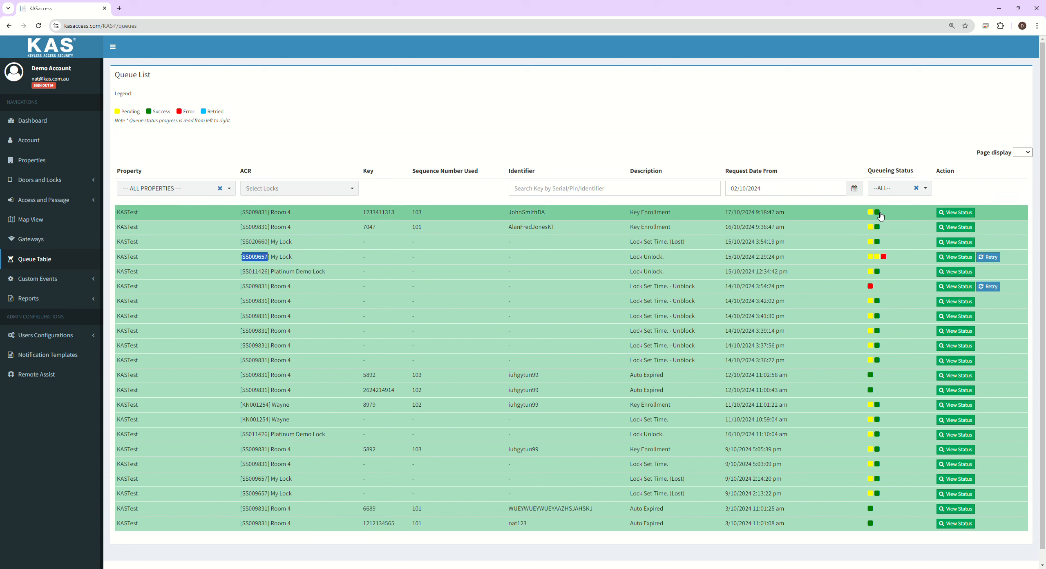
left_click(333, 136)
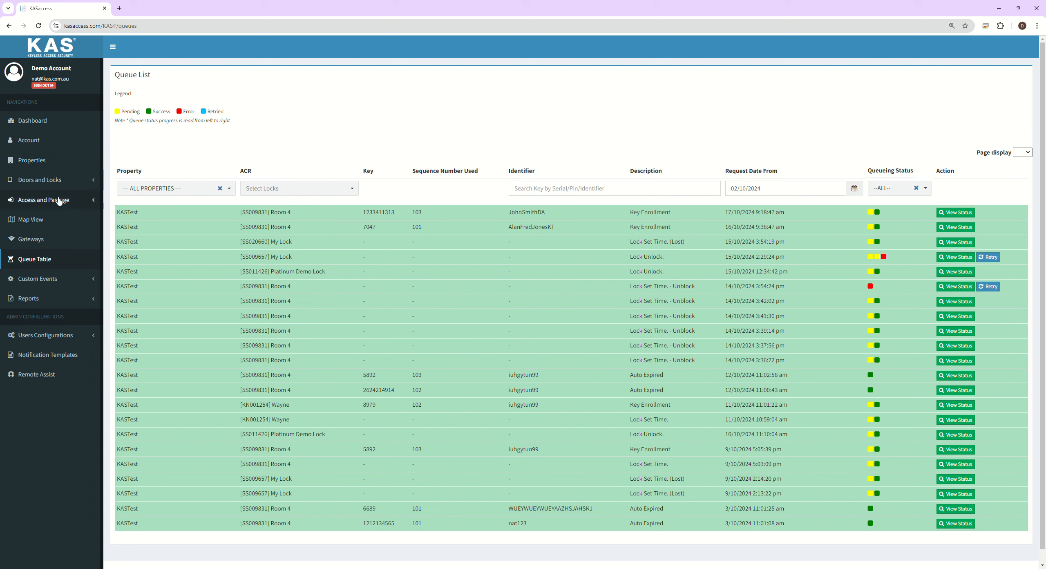